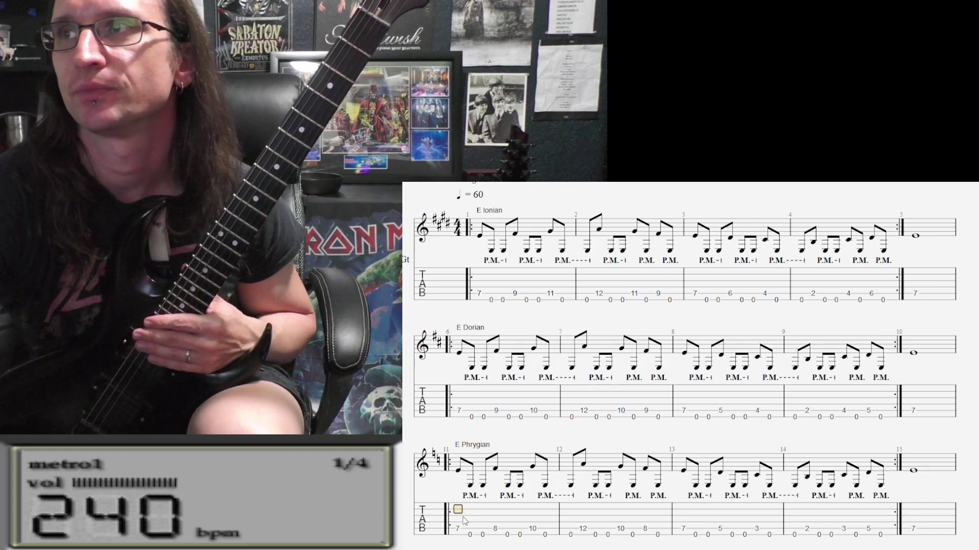
scroll(493, 430, "down", 1)
scroll(494, 444, "down", 1)
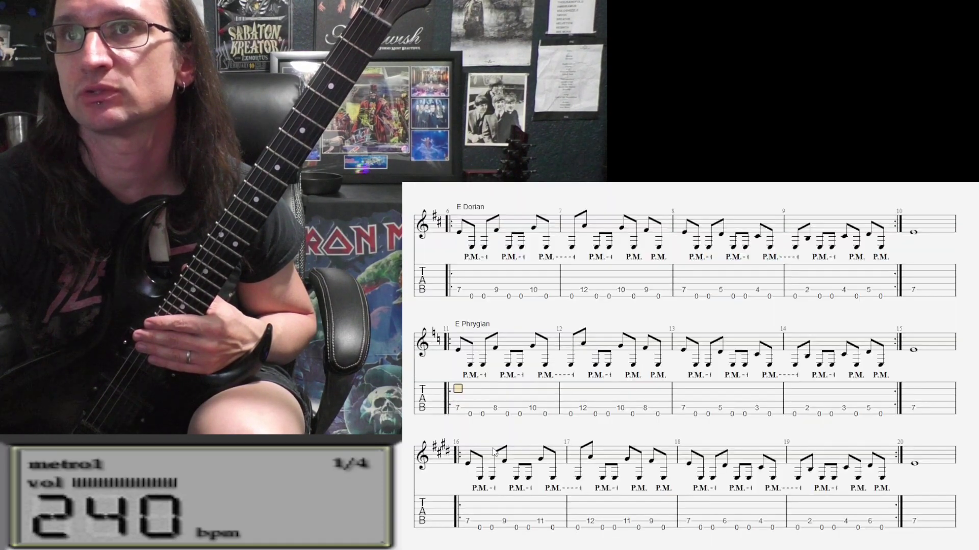
scroll(494, 445, "down", 1)
scroll(482, 451, "up", 2)
scroll(479, 454, "up", 1)
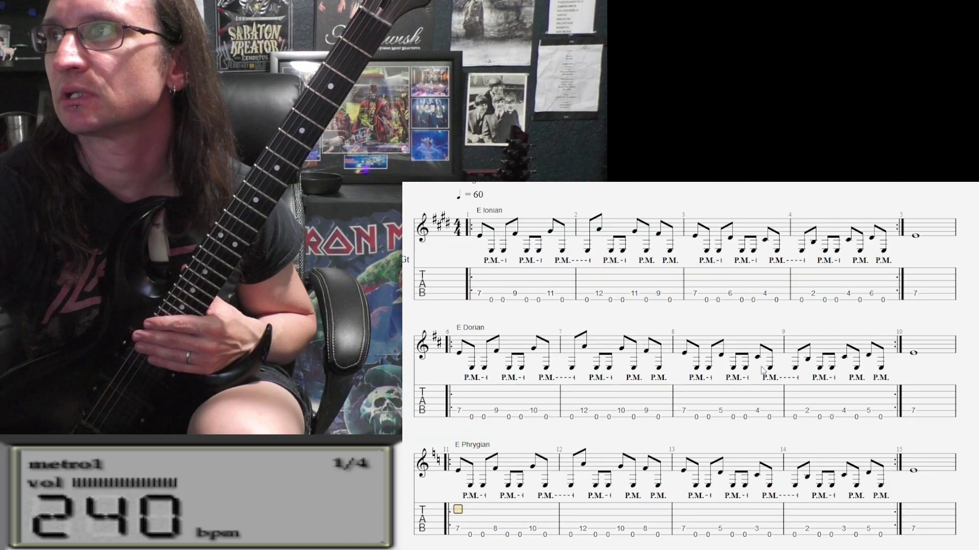
left_click(916, 296)
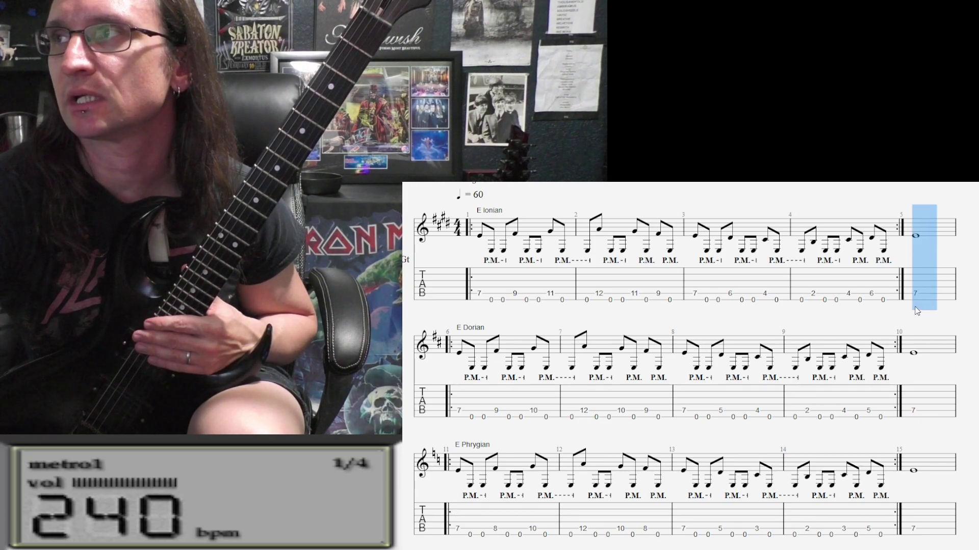
left_click(892, 286)
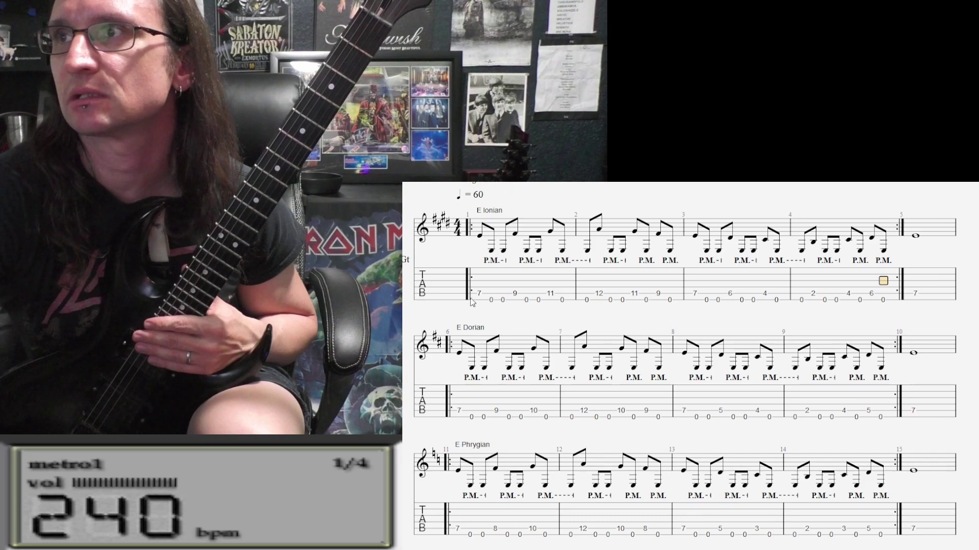
left_click(925, 300)
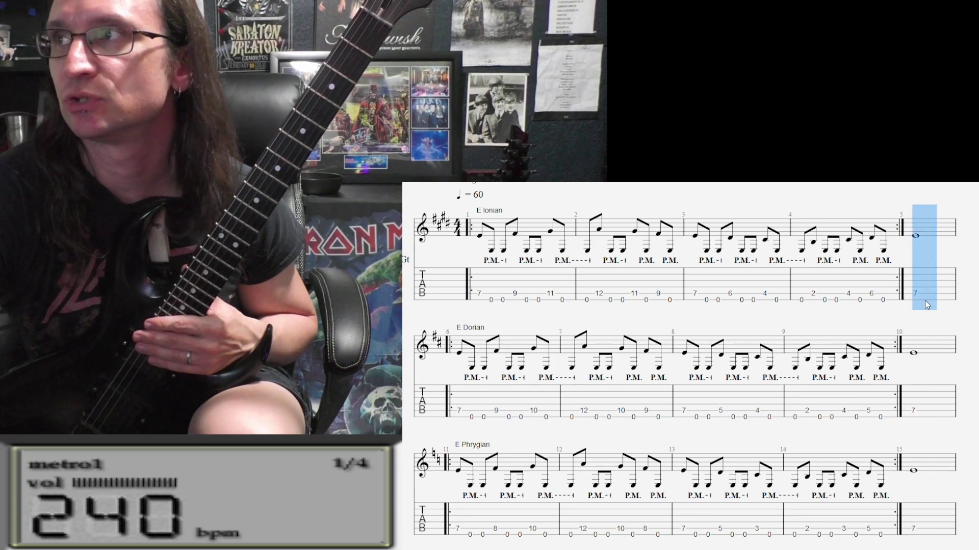
left_click(894, 274)
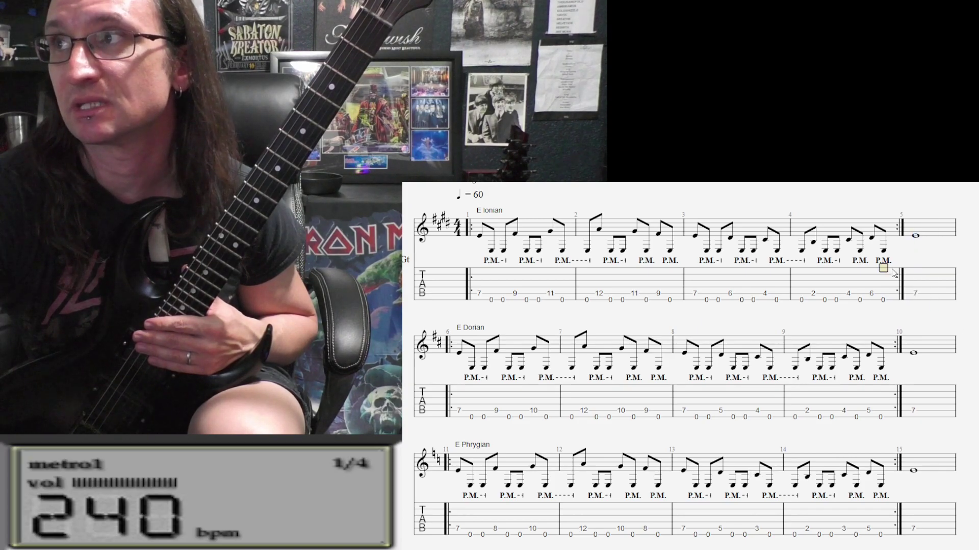